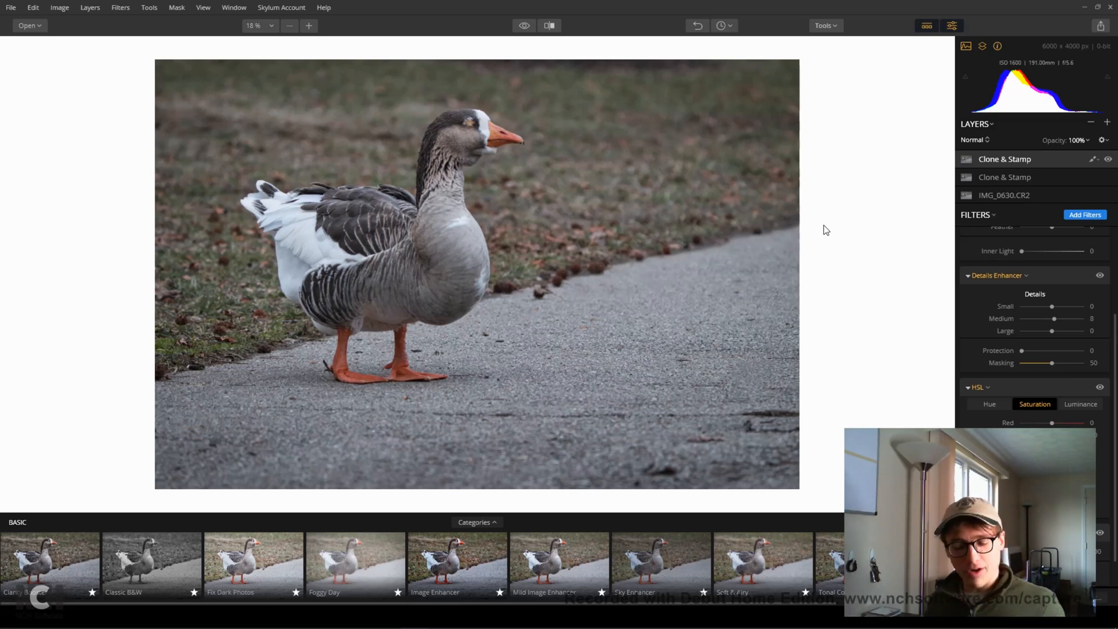
Use Clone & Stamp to cover the dark spot near the photo's lower-right corner with clean pavement, and apply the retouch
left_click(830, 26)
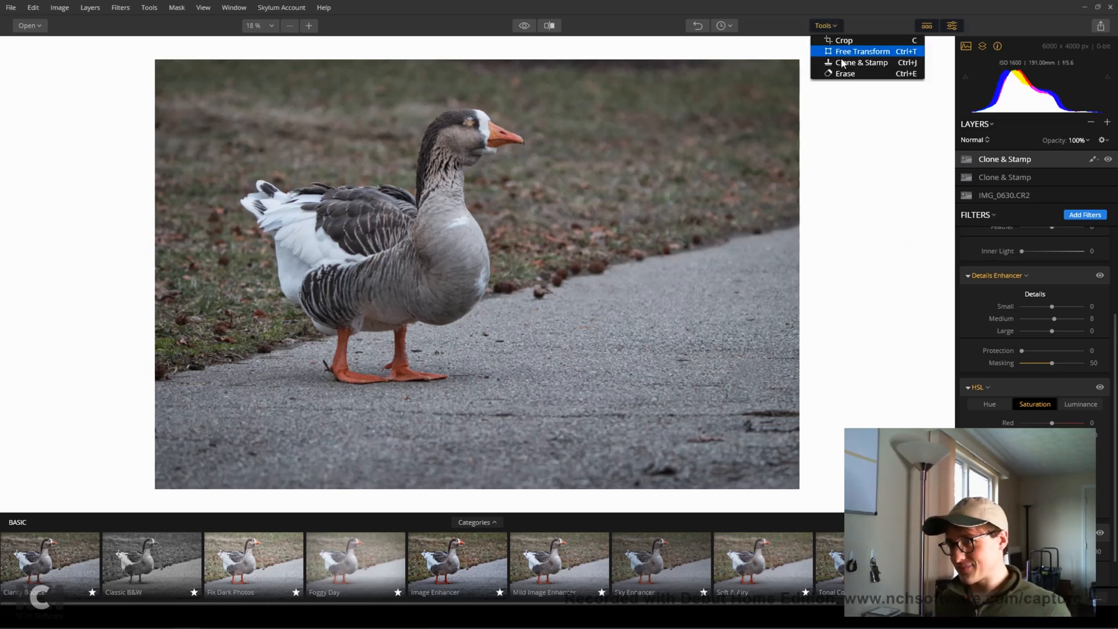
left_click(847, 63)
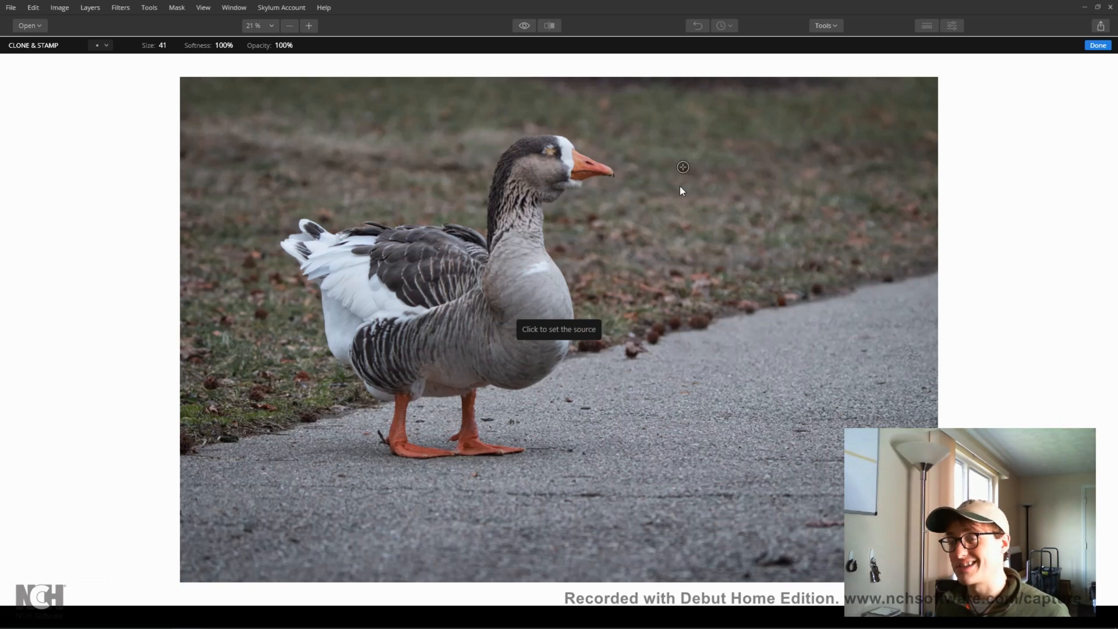
left_click(719, 527)
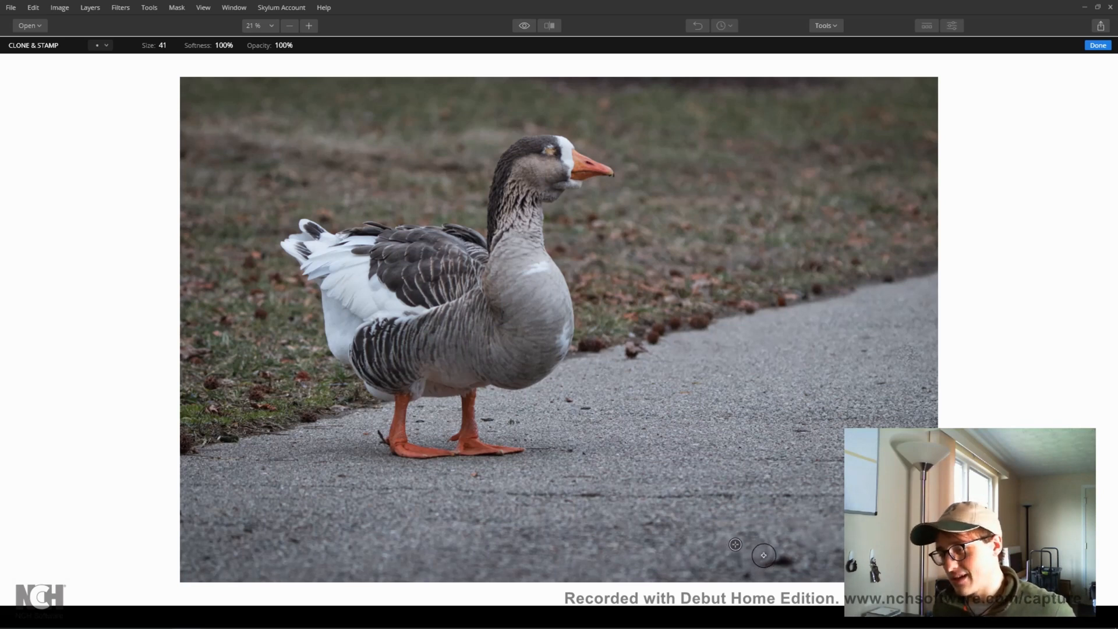
left_click_drag(779, 562, 765, 563)
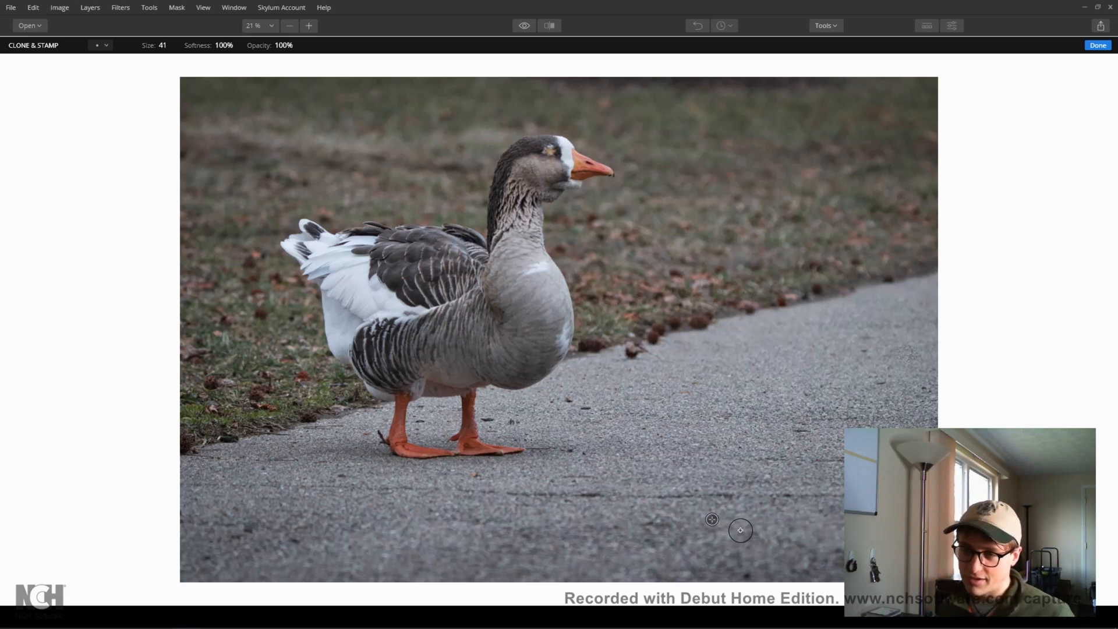
scroll(327, 363, "up", 3)
scroll(326, 363, "up", 1)
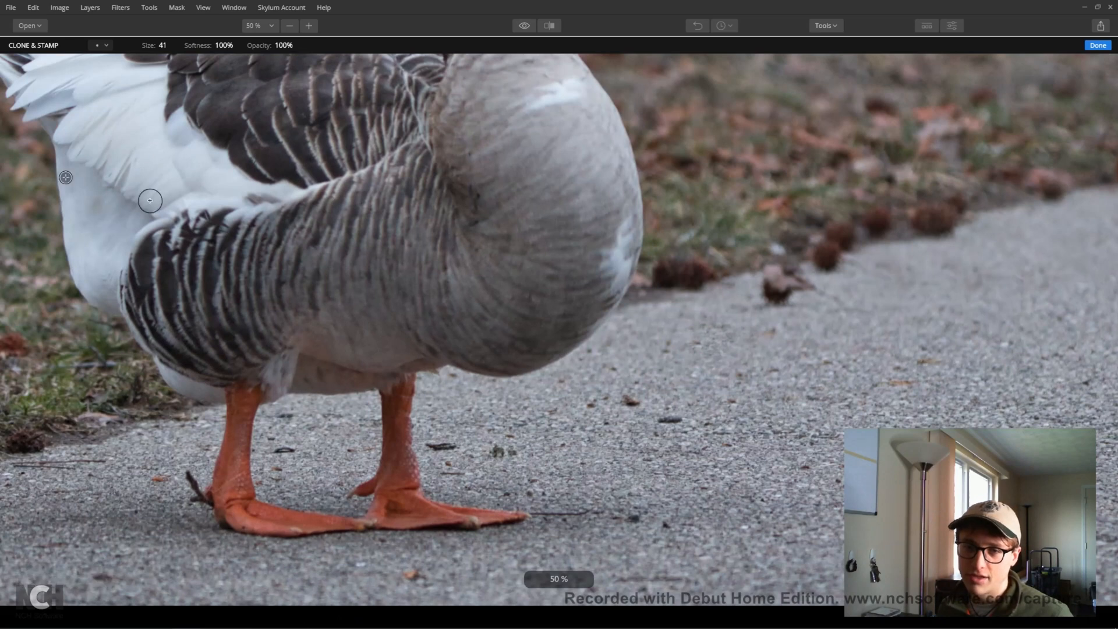
scroll(203, 406, "down", 4)
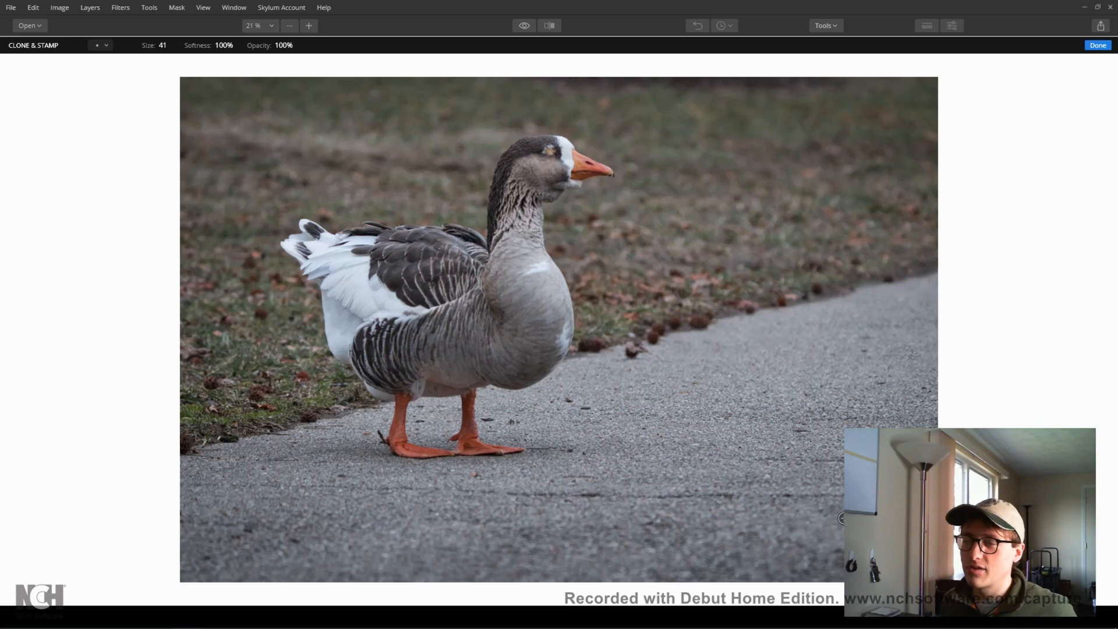
left_click(1108, 45)
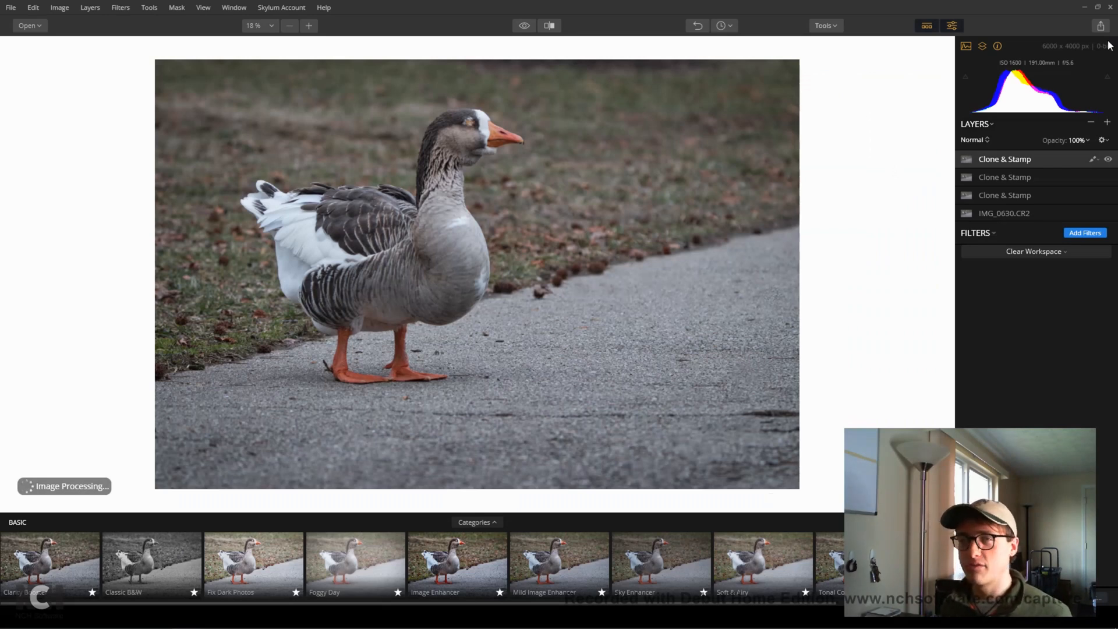
Add the Dodge & Burn and HSL filters to the new Clone & Stamp layer
left_click(1087, 233)
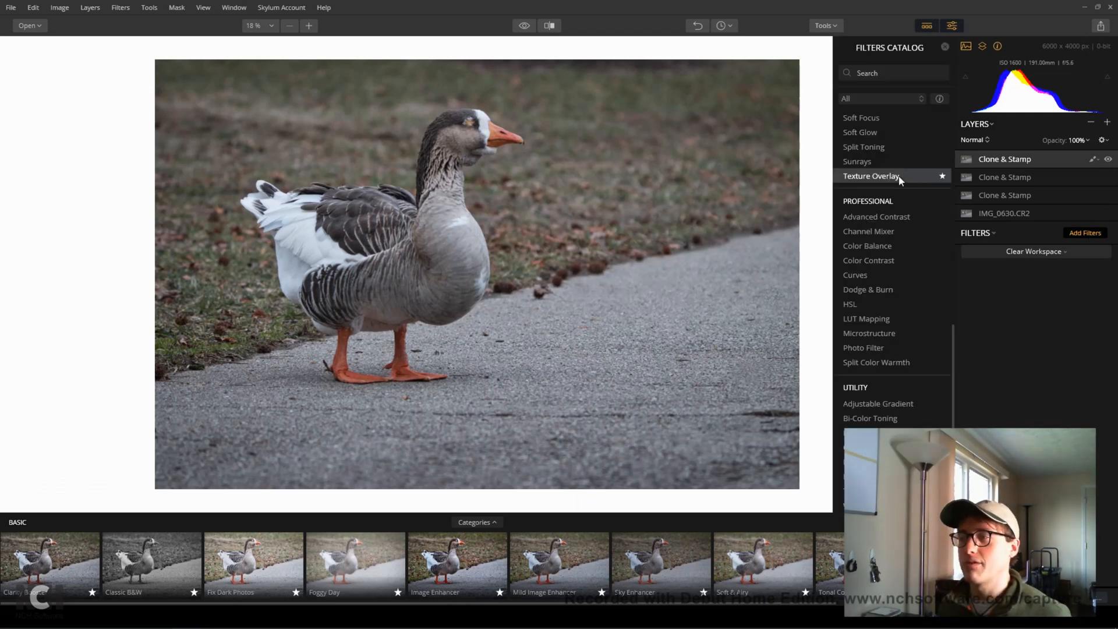
scroll(891, 204, "up", 1)
left_click(879, 321)
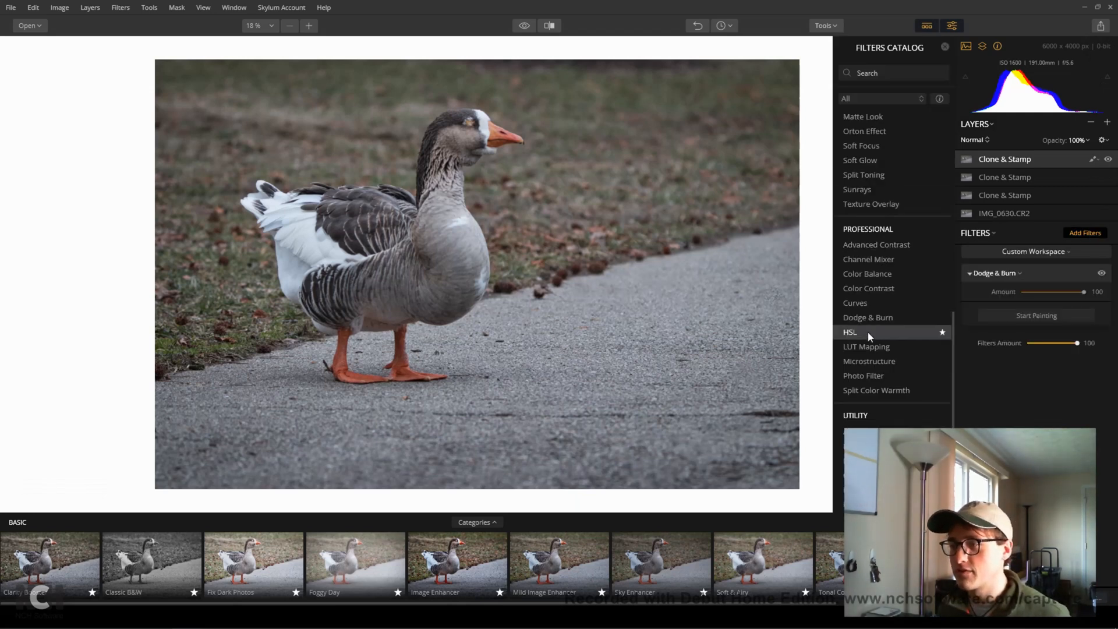
left_click(892, 336)
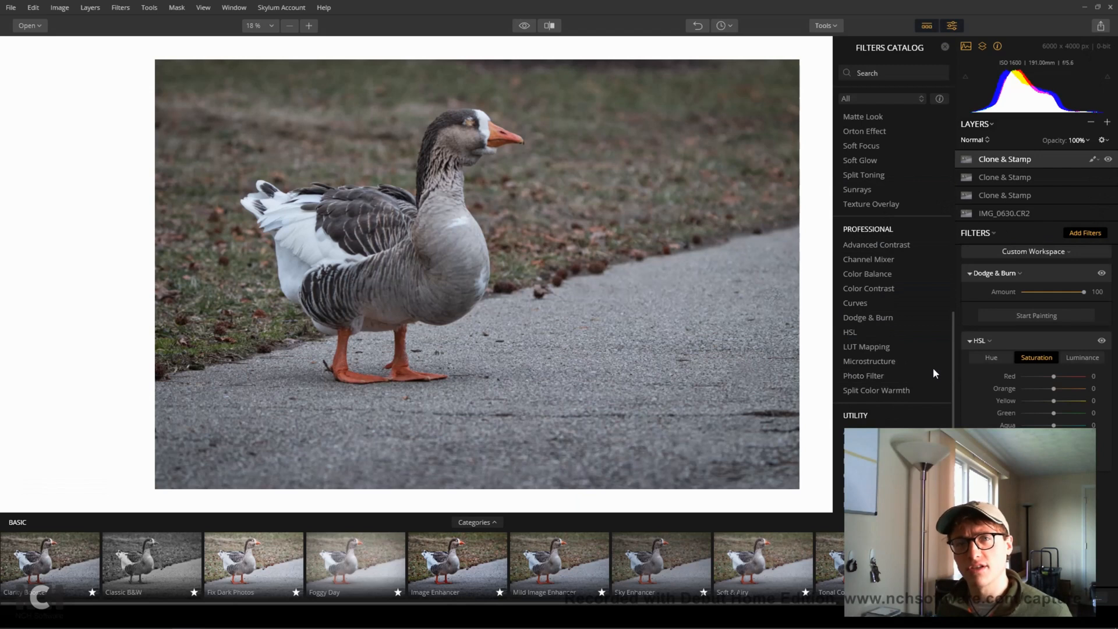
scroll(952, 352, "up", 8)
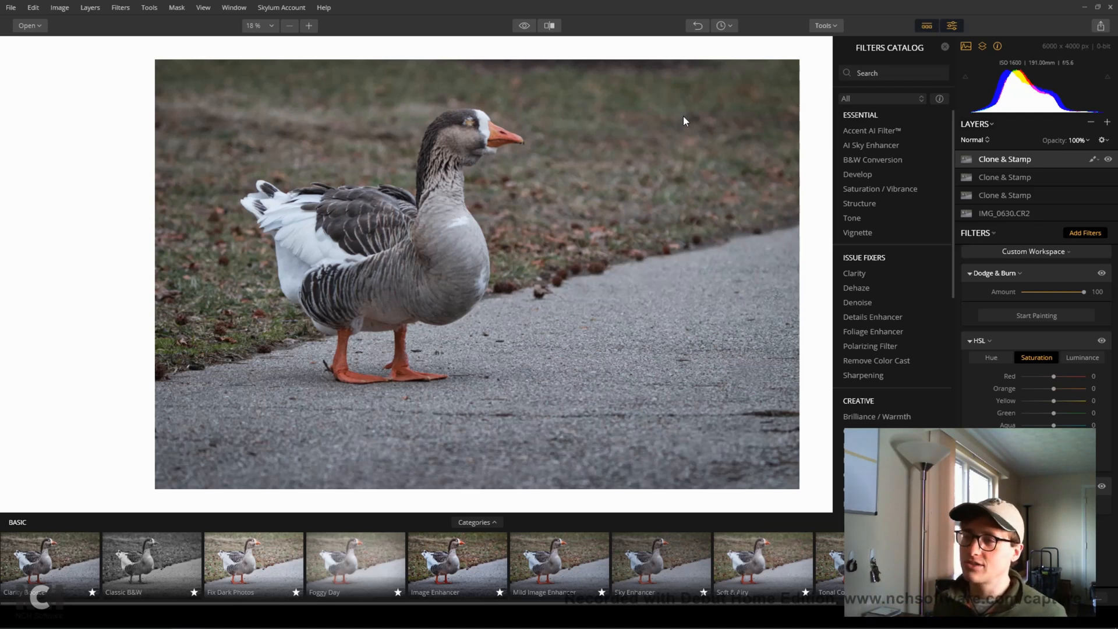
left_click(1030, 100)
left_click(1030, 100)
left_click(1030, 100)
left_click(1030, 100)
left_click(1030, 99)
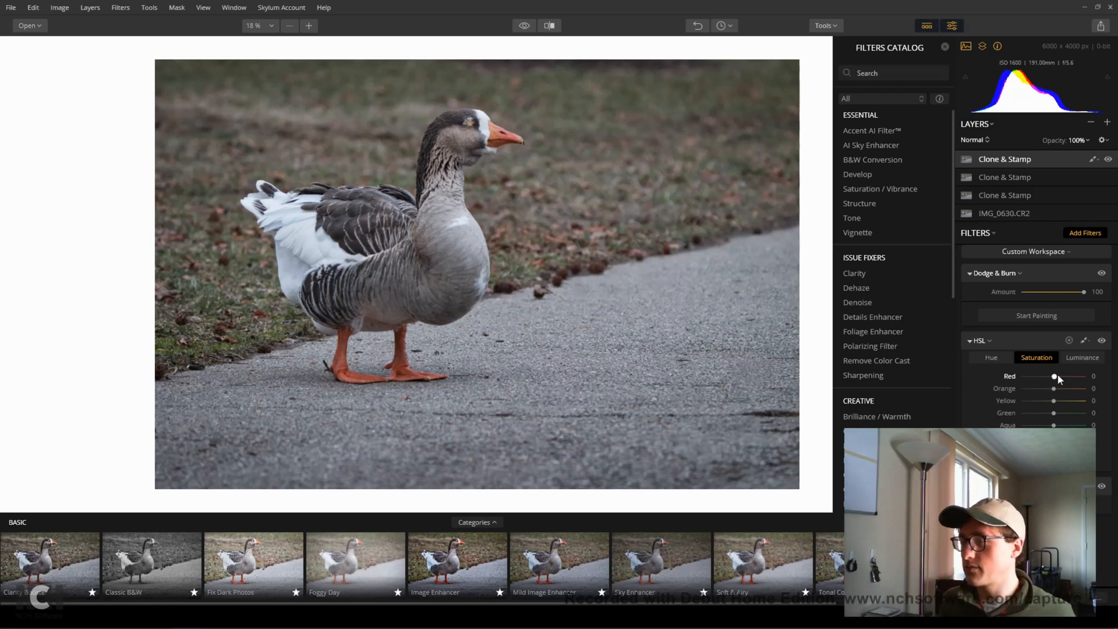
Raise the orange saturation in the HSL filter to 14
left_click_drag(1054, 390, 1055, 389)
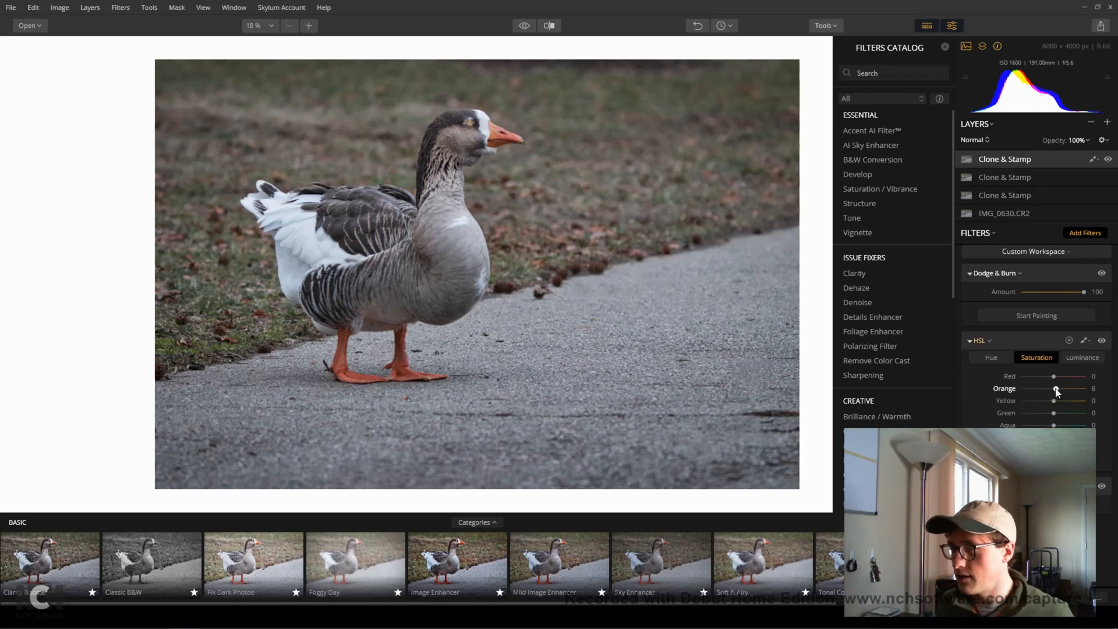
left_click_drag(1056, 390, 1057, 390)
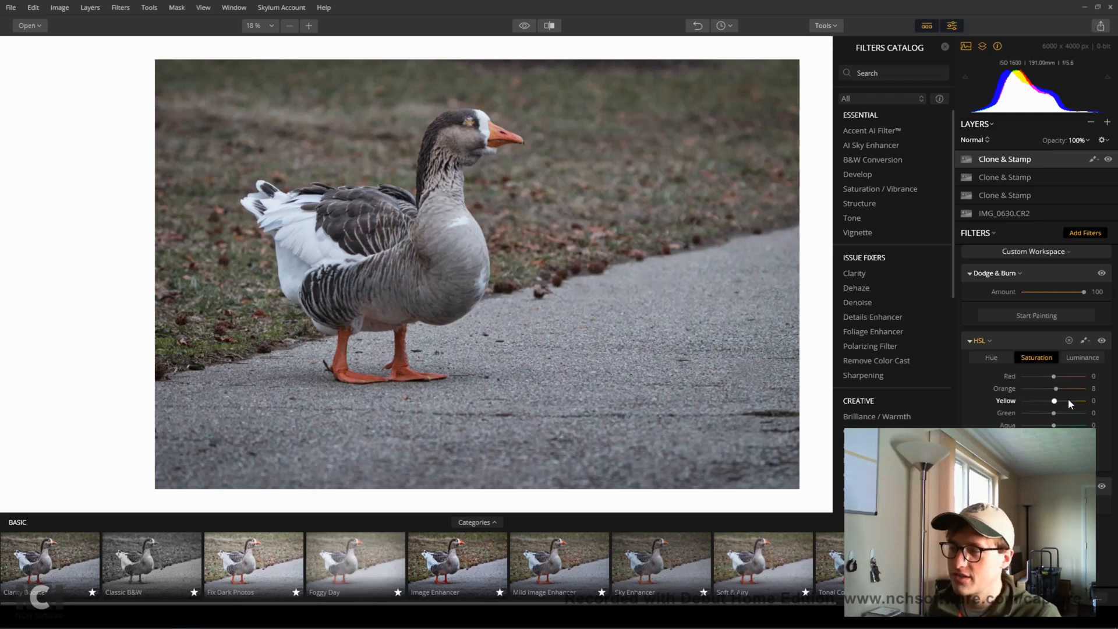
left_click_drag(1056, 389, 1059, 392)
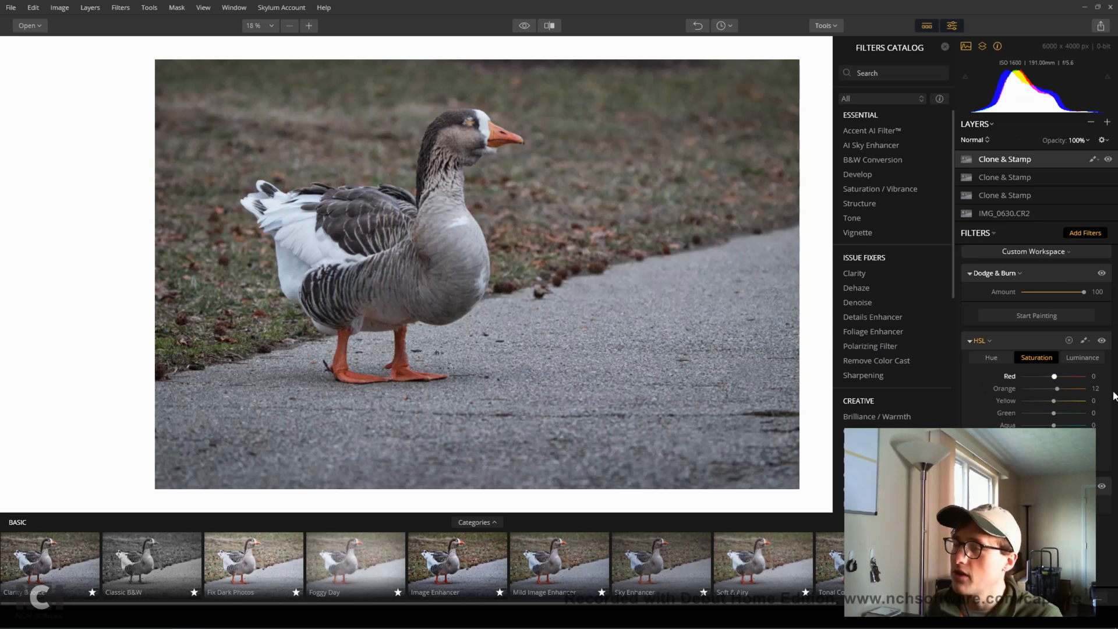
left_click_drag(1057, 389, 1059, 390)
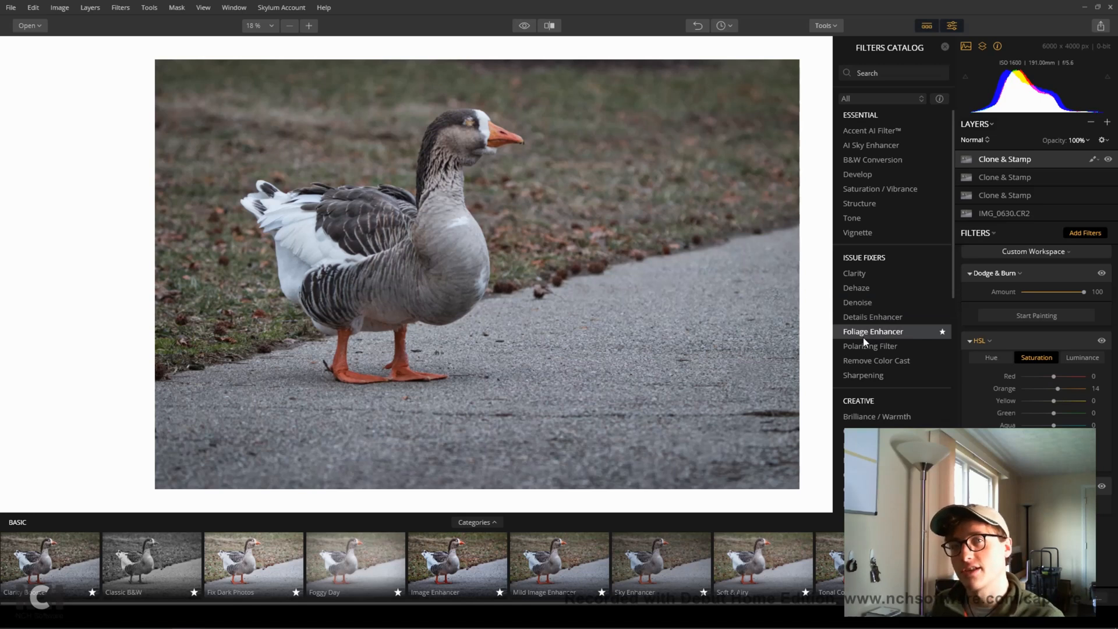
Add a Vignette filter to the layer and compare the photo with its unedited version
left_click(858, 233)
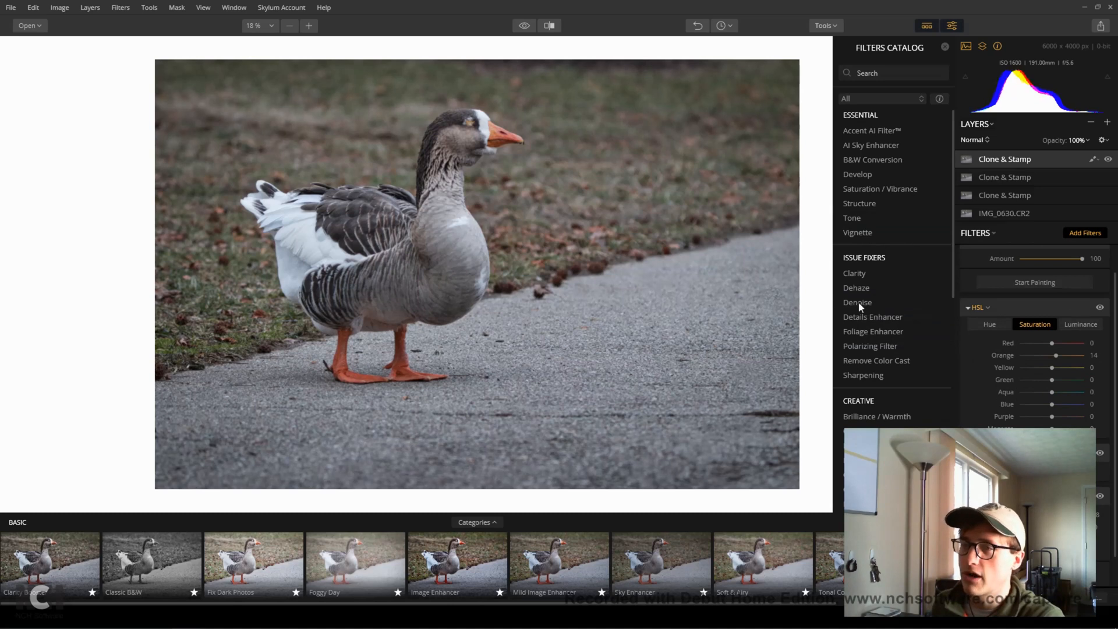
left_click(523, 26)
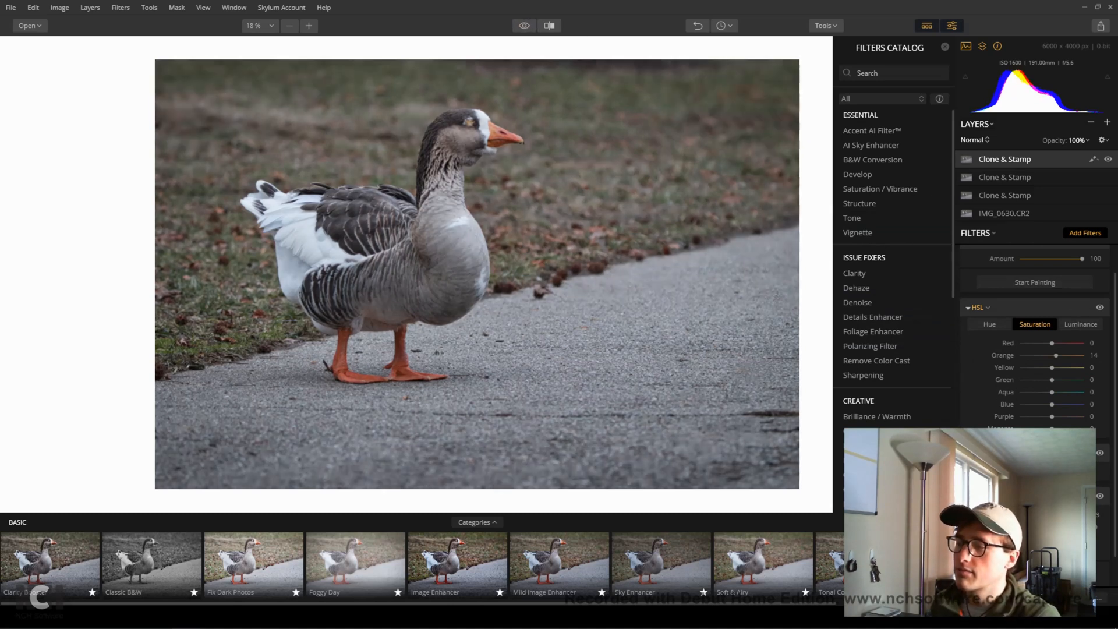
left_click(527, 25)
left_click(527, 25)
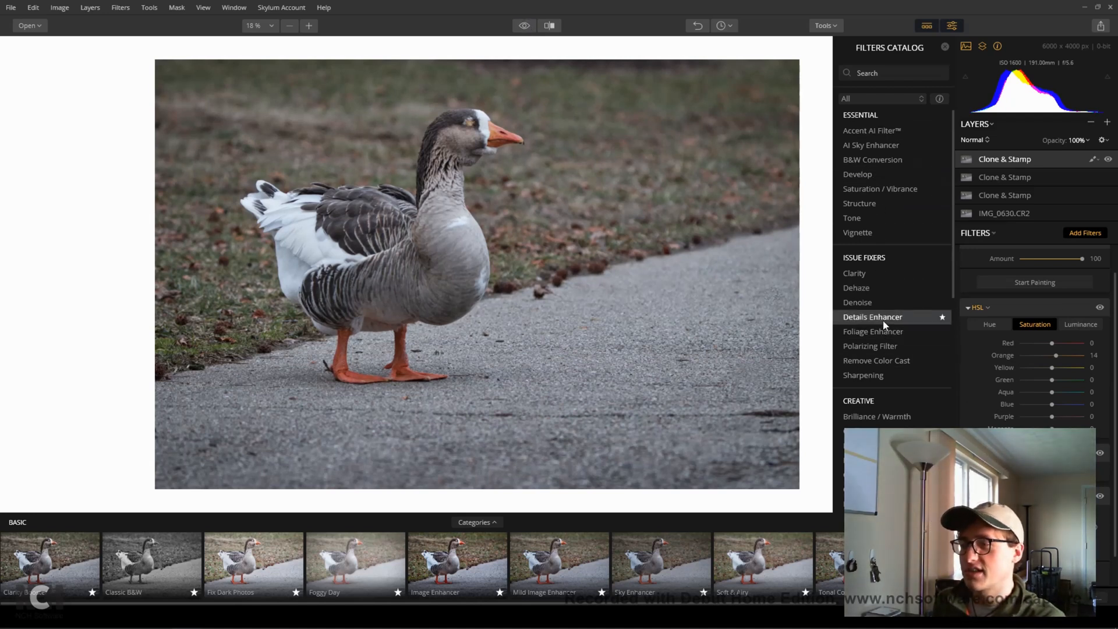
Review the settings of all filters applied to the layer and check the photo against the original
scroll(1031, 338, "down", 3)
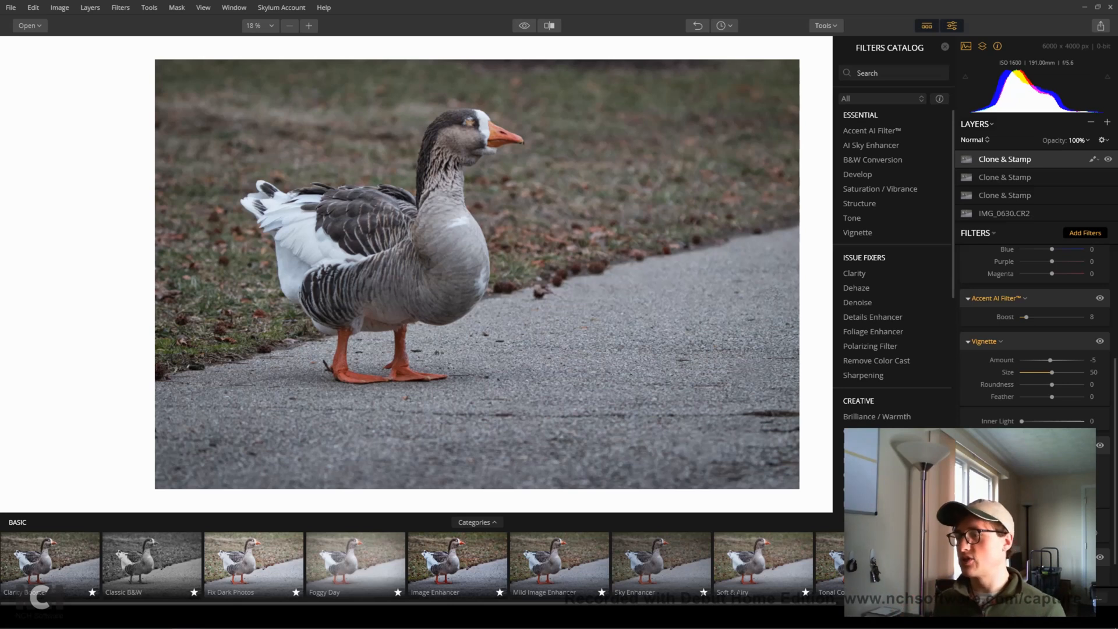
scroll(1036, 407, "down", 1)
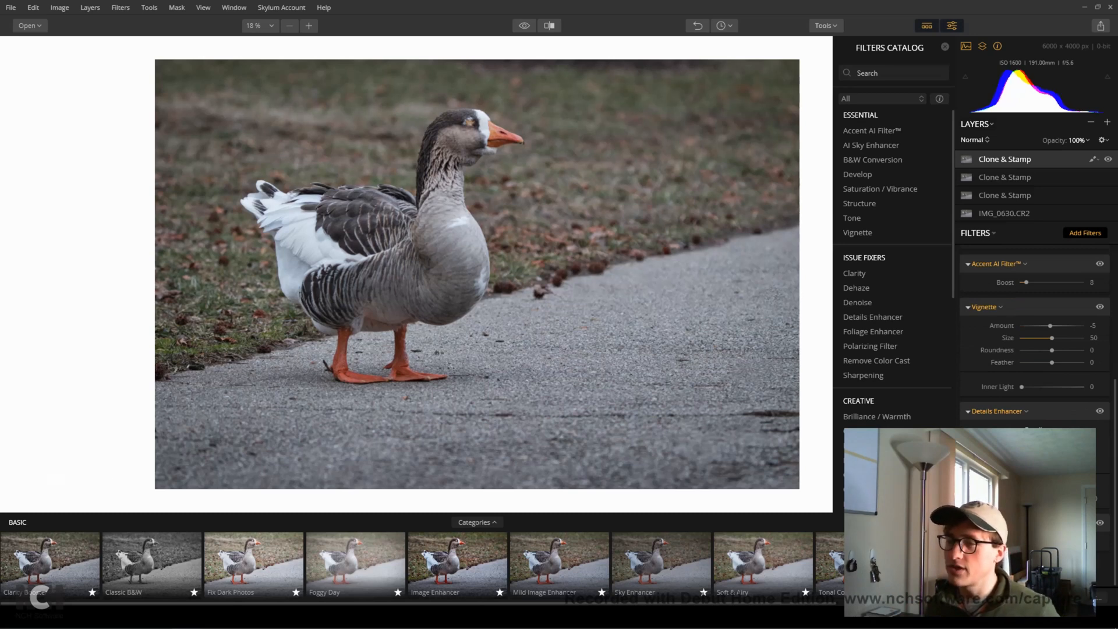
left_click(524, 26)
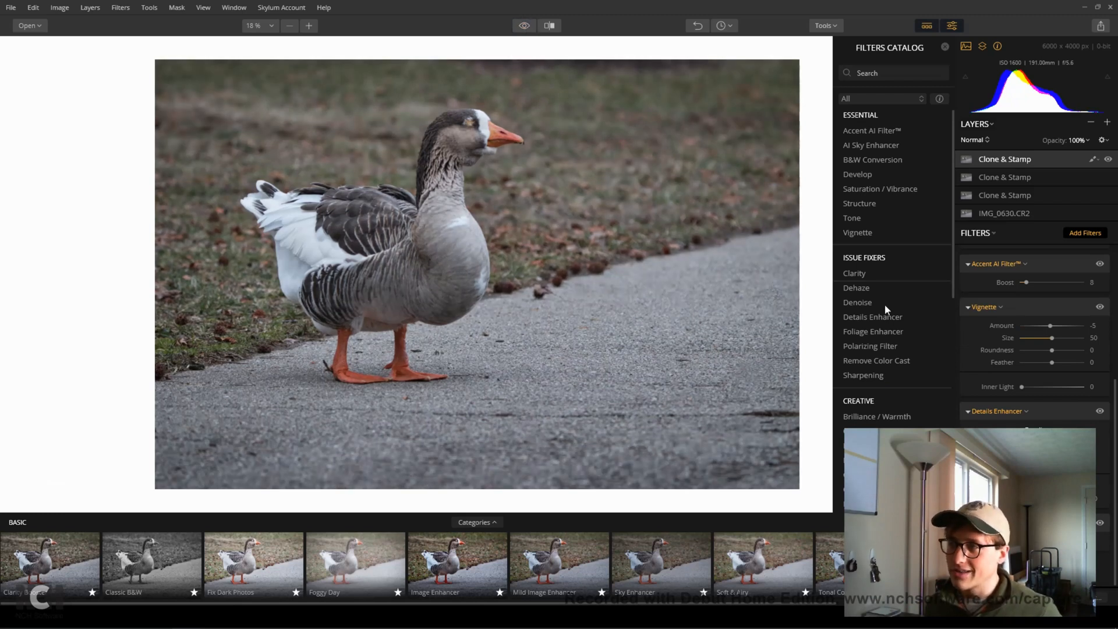
scroll(990, 299, "up", 1)
scroll(968, 299, "up", 5)
scroll(874, 318, "down", 10)
scroll(874, 318, "up", 3)
scroll(868, 315, "up", 7)
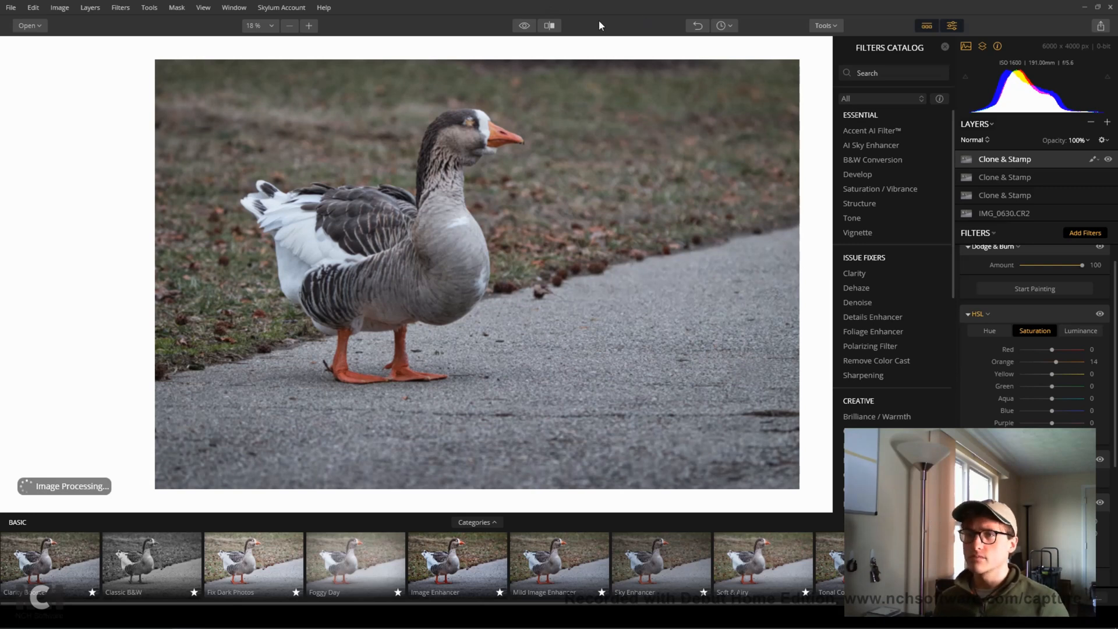
Switch repeatedly between the original and the edited goose photo to examine the overall retouching
left_click(525, 28)
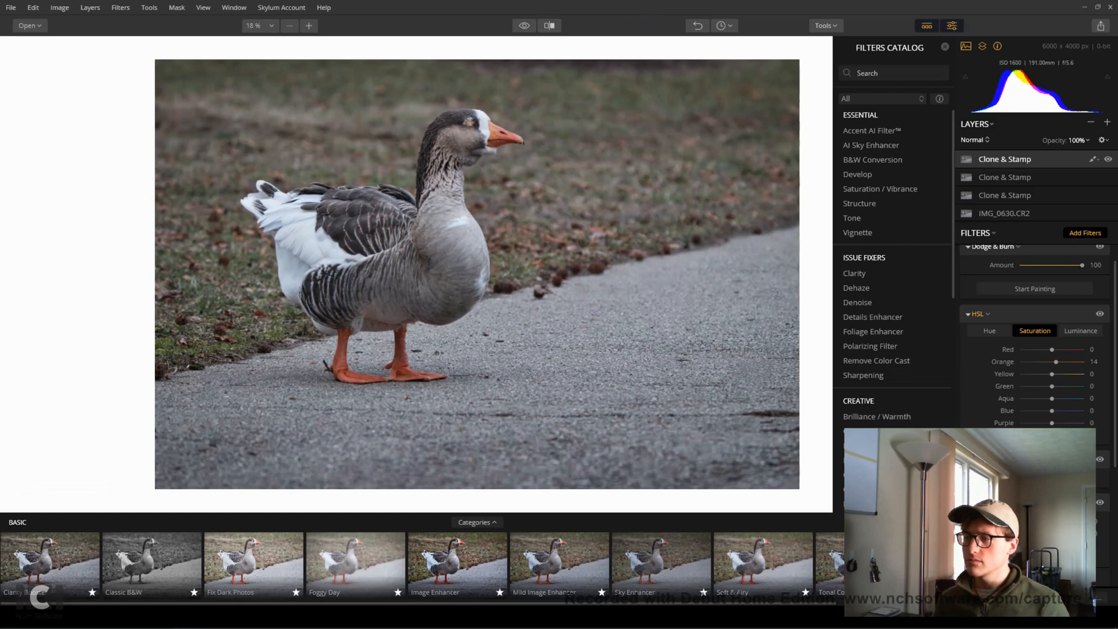
left_click(523, 28)
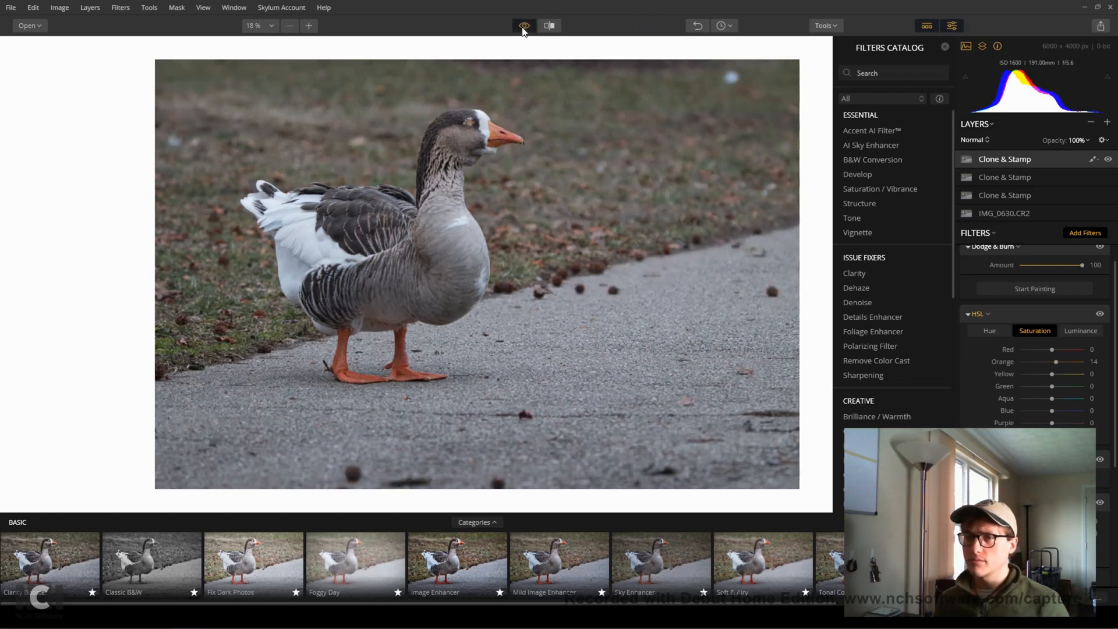
left_click(523, 27)
left_click(523, 28)
left_click(523, 28)
left_click(523, 29)
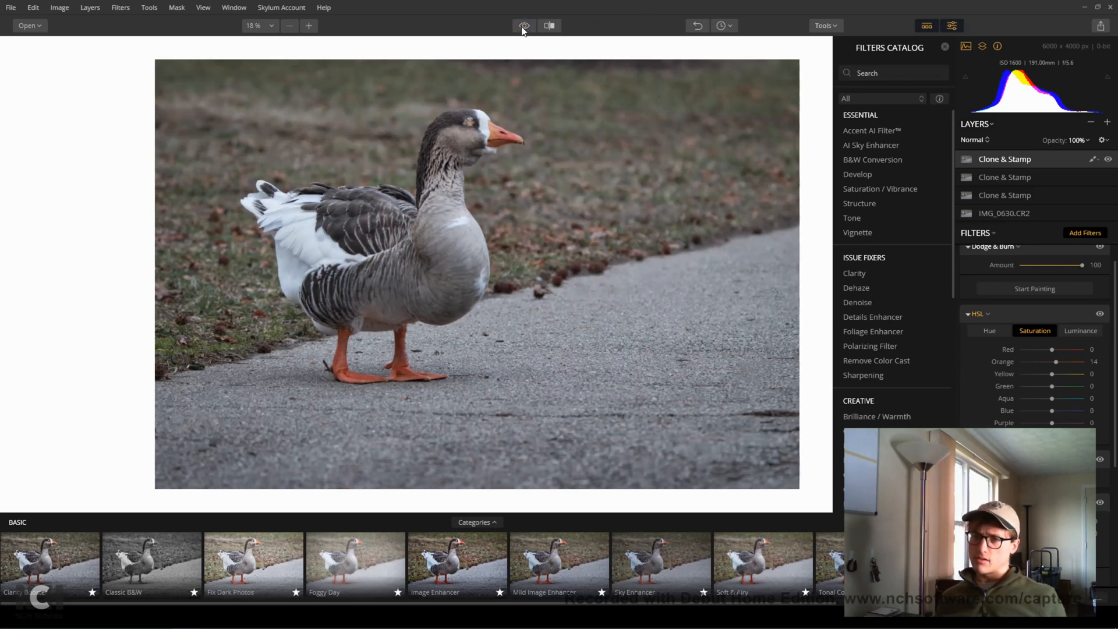
Export the photo as a JPEG at actual size, named "Greater White Fronted Goose GWFG01"
left_click(13, 7)
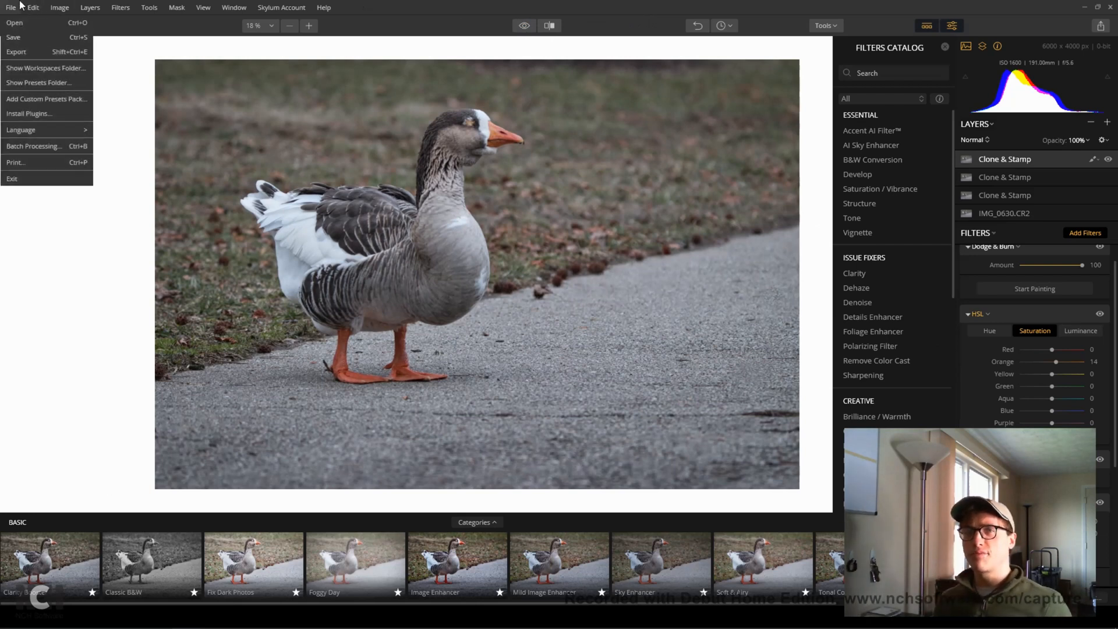
left_click(30, 51)
left_click_drag(532, 243, 431, 237)
type("Greater White")
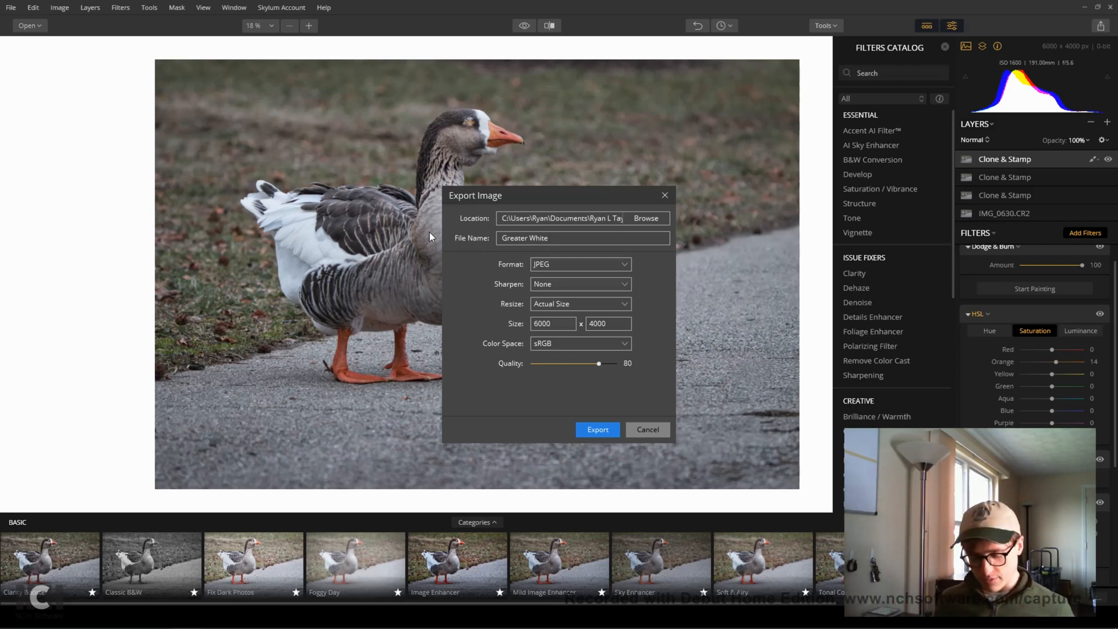
type("Fronted")
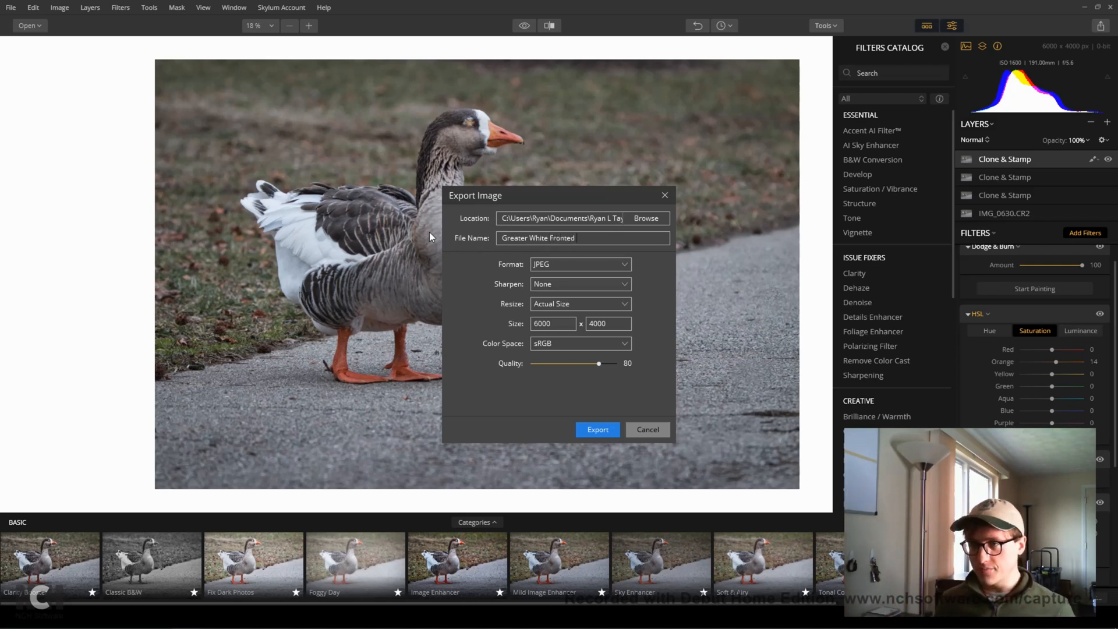
type(" Goose ")
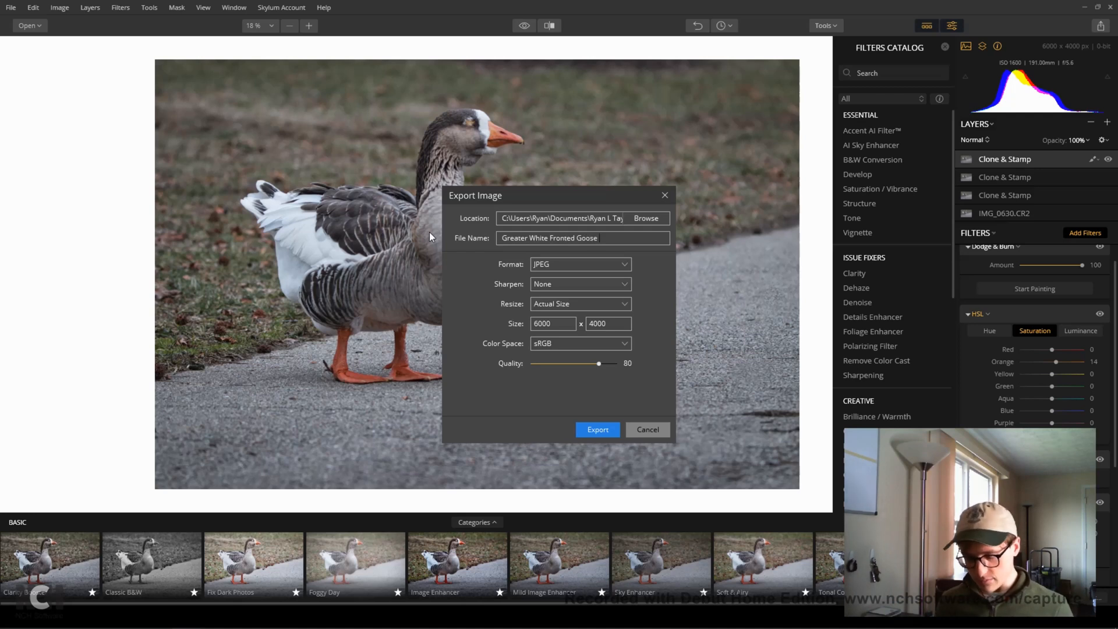
type("GW")
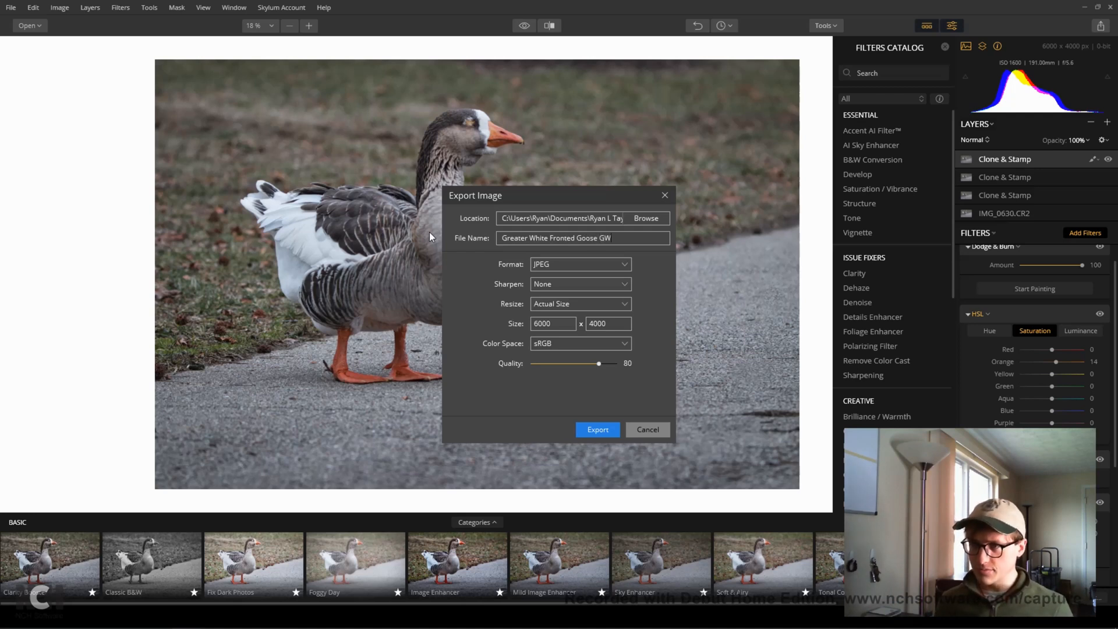
type("FG01")
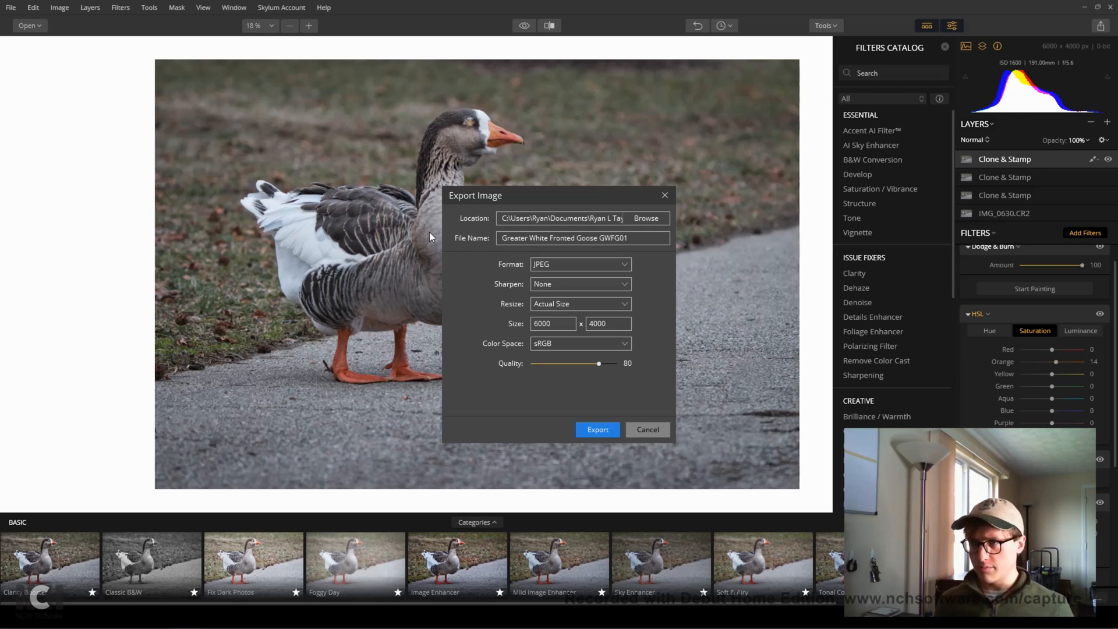
key("Return")
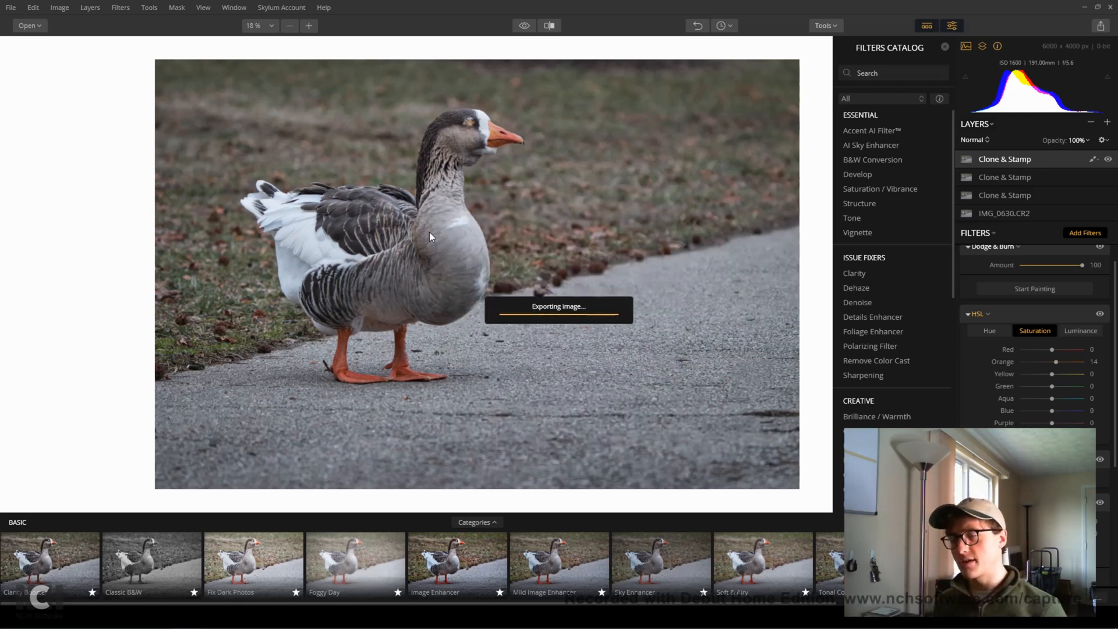